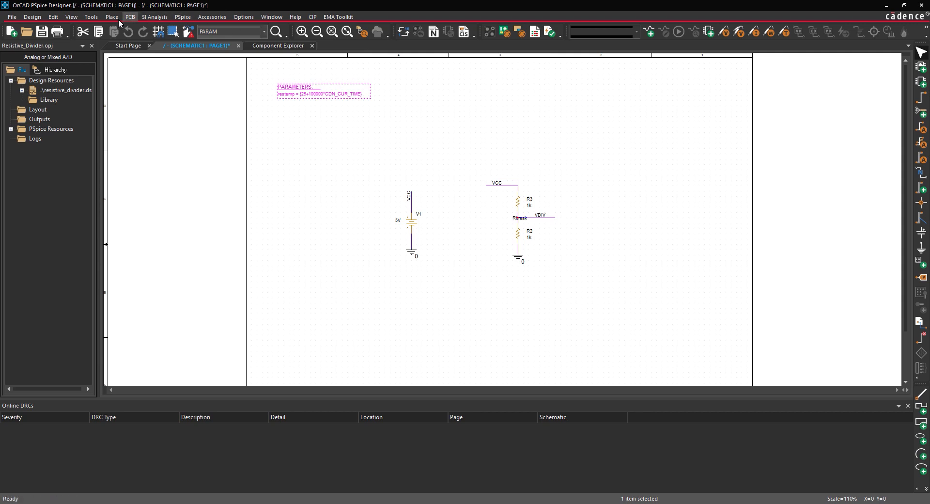
left_click(116, 18)
left_click(144, 297)
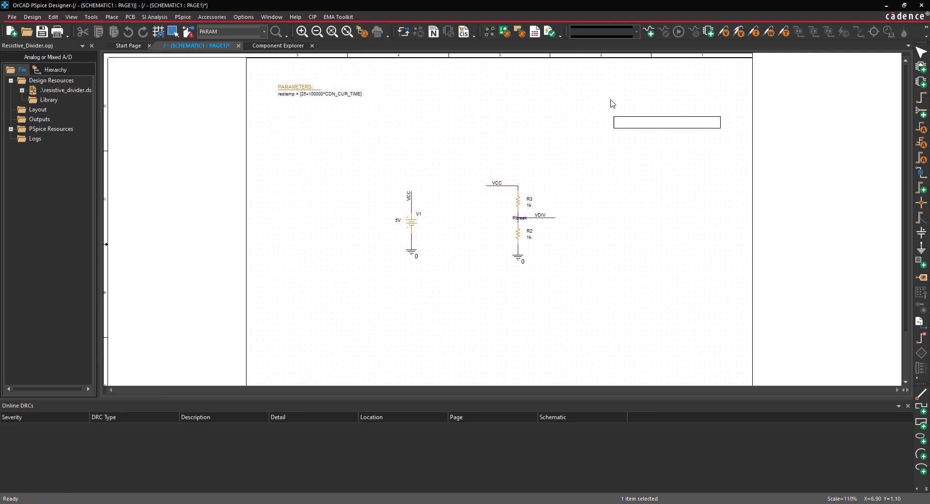
left_click(591, 63)
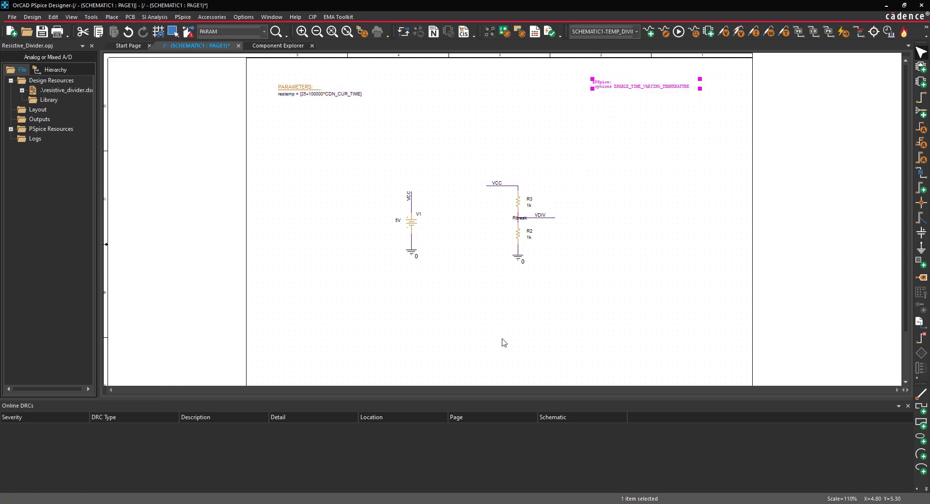
Place a voltage marker on the VDIV net and run the PSpice simulation for the active profile
left_click(719, 34)
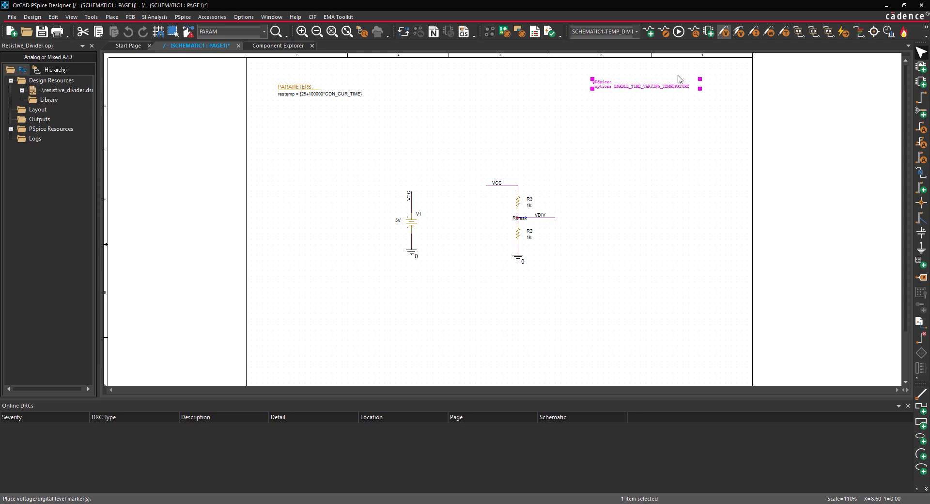
left_click(543, 218)
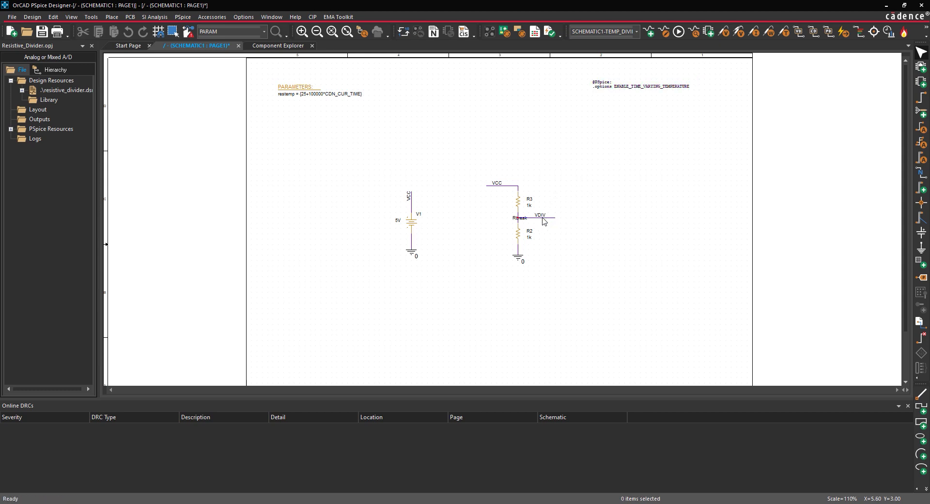
right_click(559, 157)
left_click(569, 162)
left_click(183, 16)
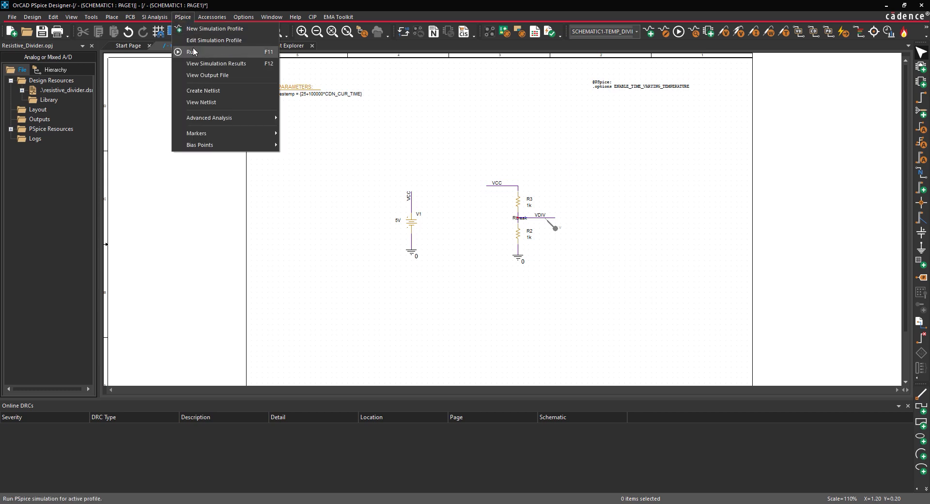
left_click(193, 48)
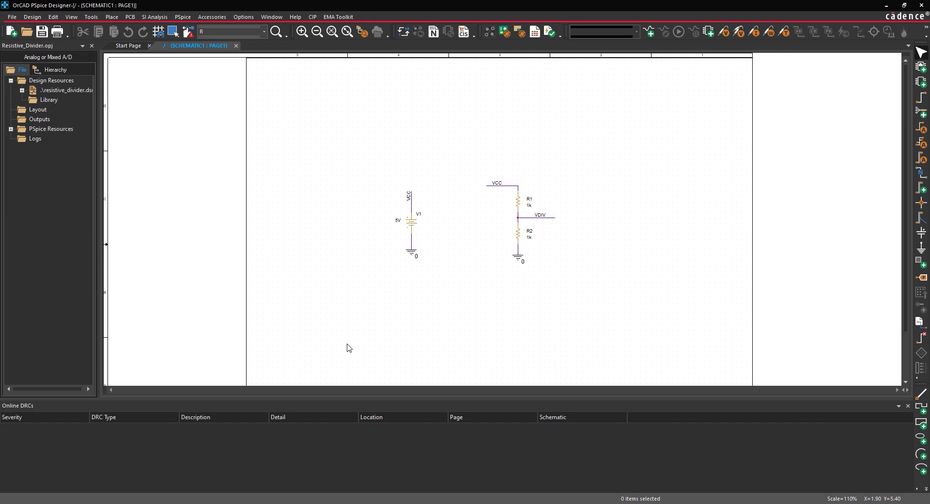
Delete resistor R1 from the divider and list the PSpice library parts in the passive Resistor category
left_click(522, 205)
key("Delete")
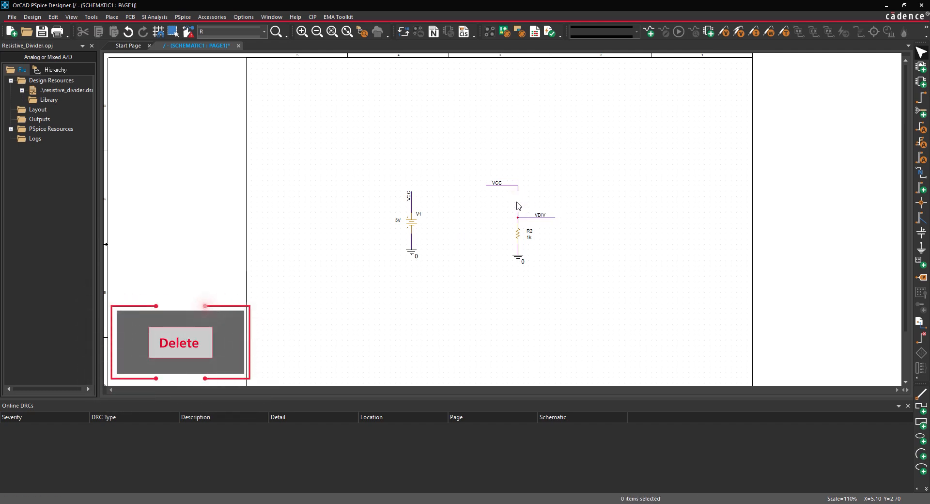
left_click(116, 21)
left_click(124, 39)
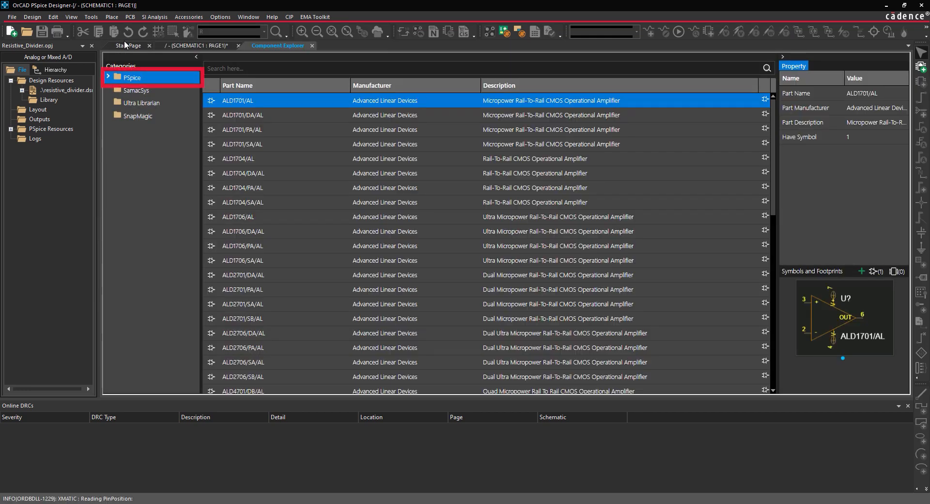
left_click(110, 77)
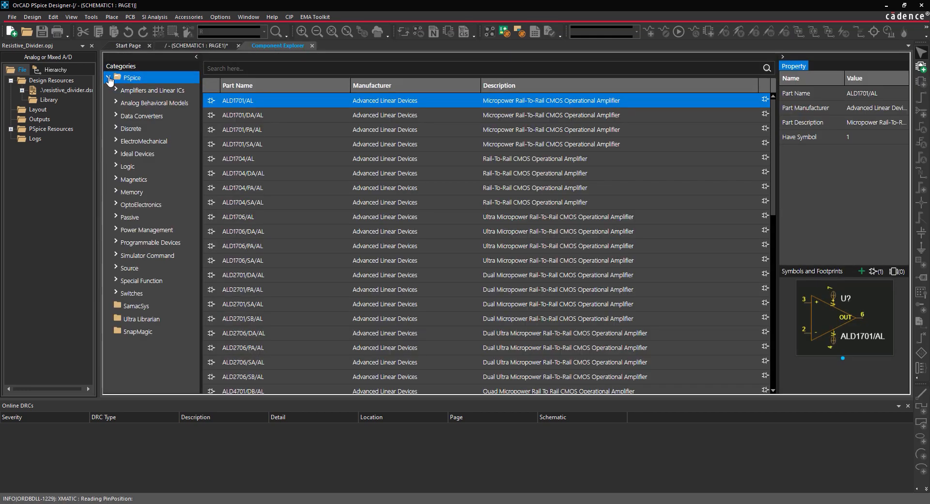
left_click(116, 218)
left_click(147, 305)
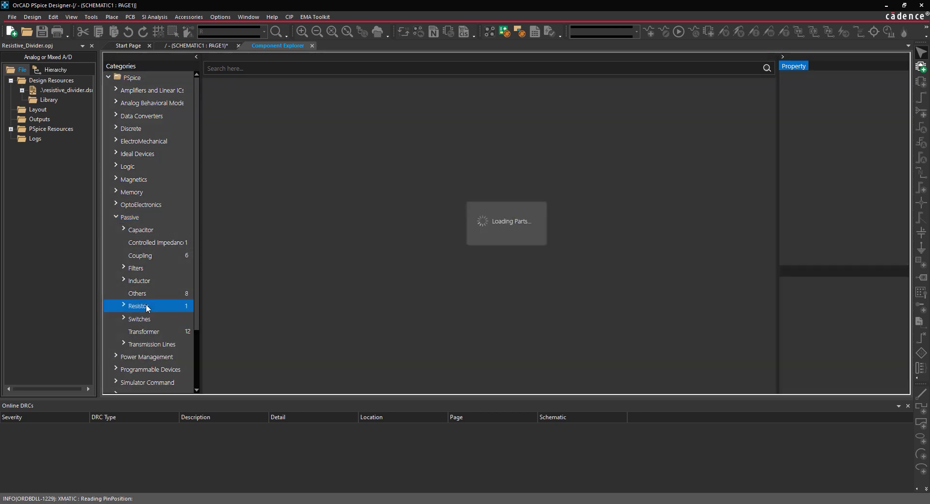
Place an Rbreak resistor, rotated vertically, between the VCC wire and the VDIV node
scroll(234, 306, "down", 3)
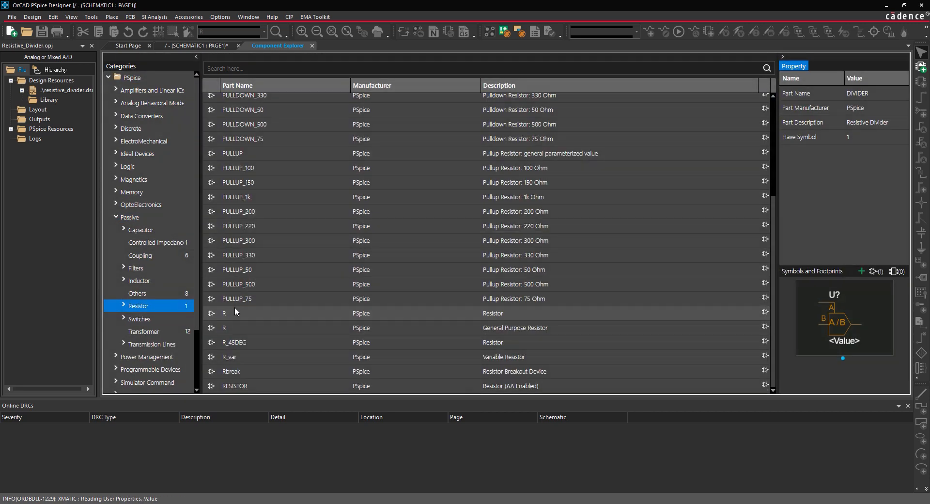
left_click(237, 372)
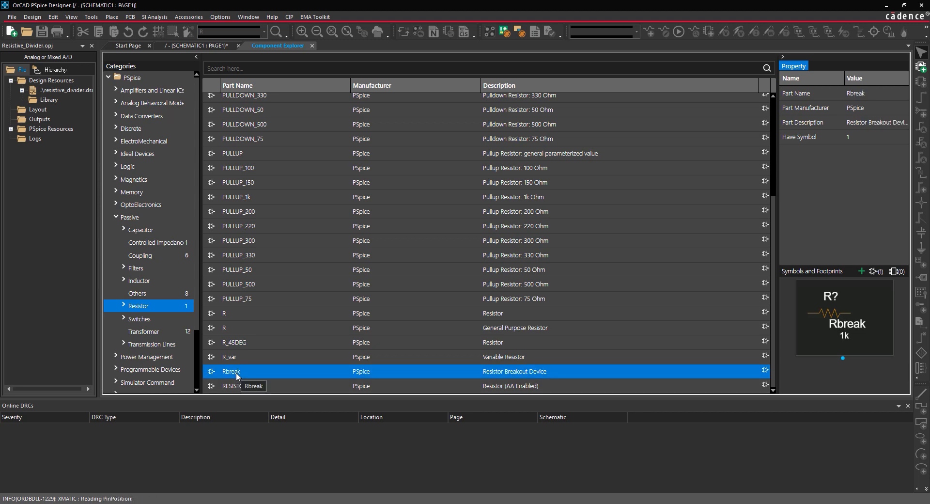
double_click(237, 374)
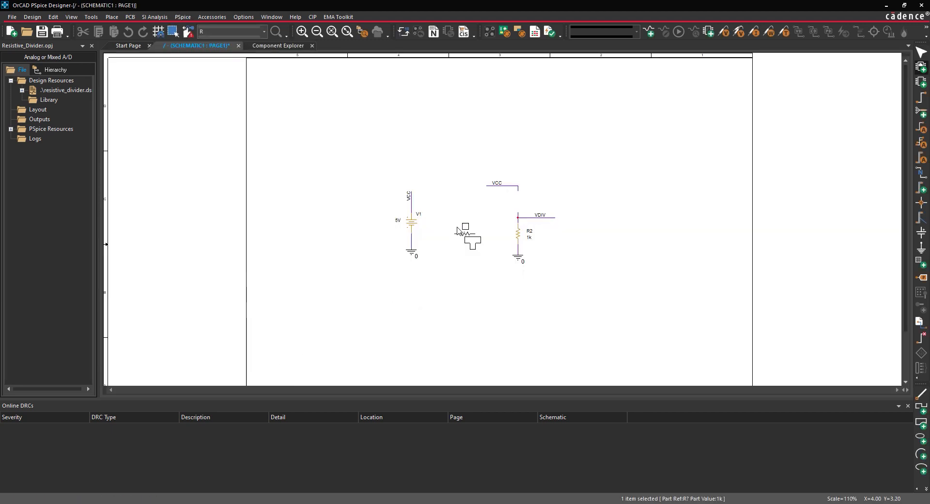
key("r")
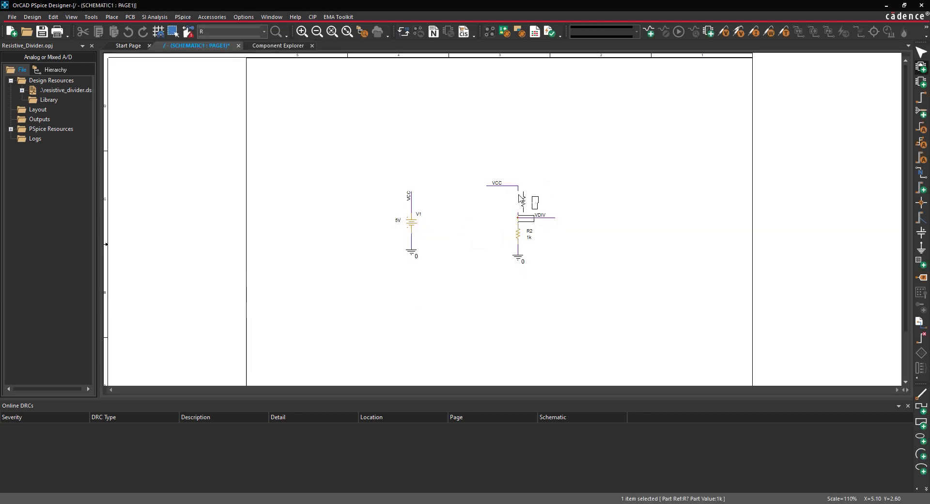
left_click(515, 199)
right_click(467, 205)
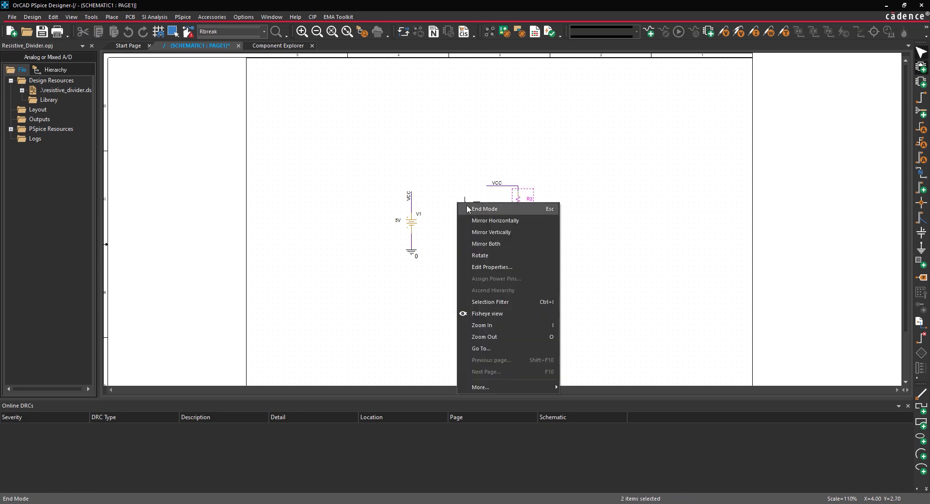
left_click(468, 209)
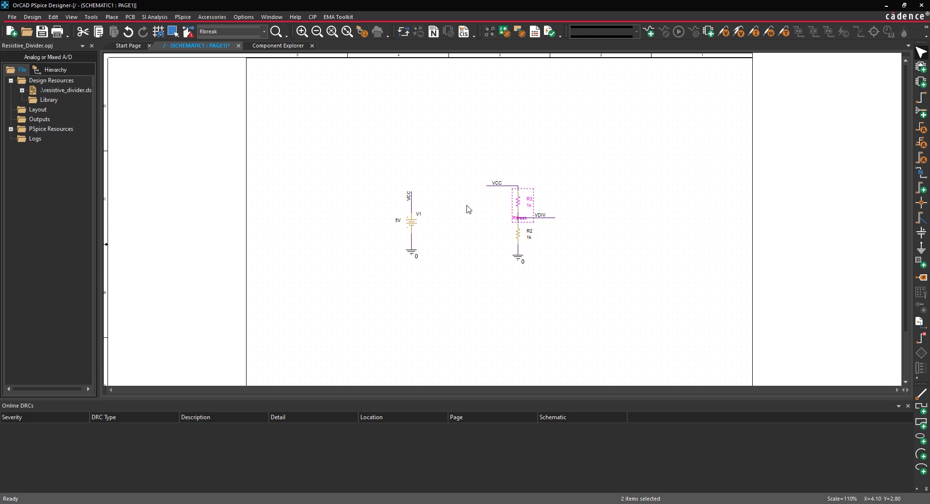
Open the Rbreak PSpice model using the OrCAD PSpice Designer suite and append "TC1=0.05 TC2=400u T_ABS={restemp}" to its definition
right_click(520, 206)
left_click(573, 111)
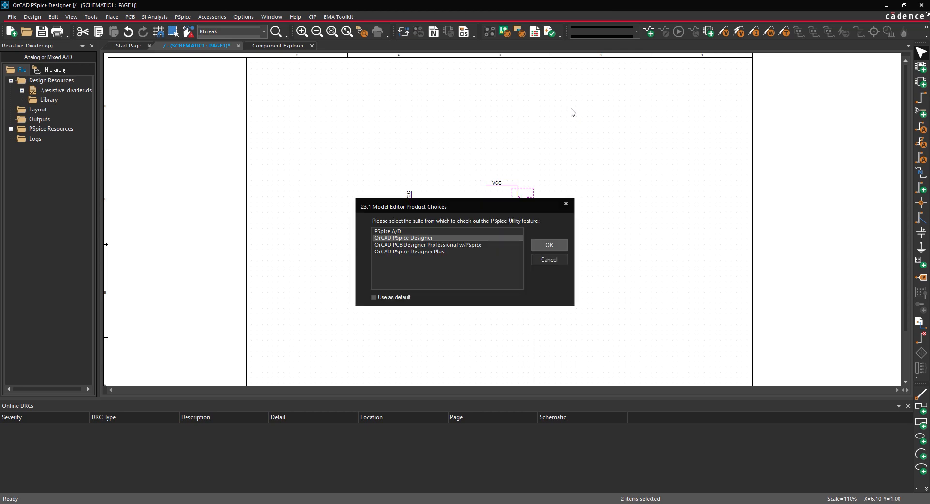
key("Return")
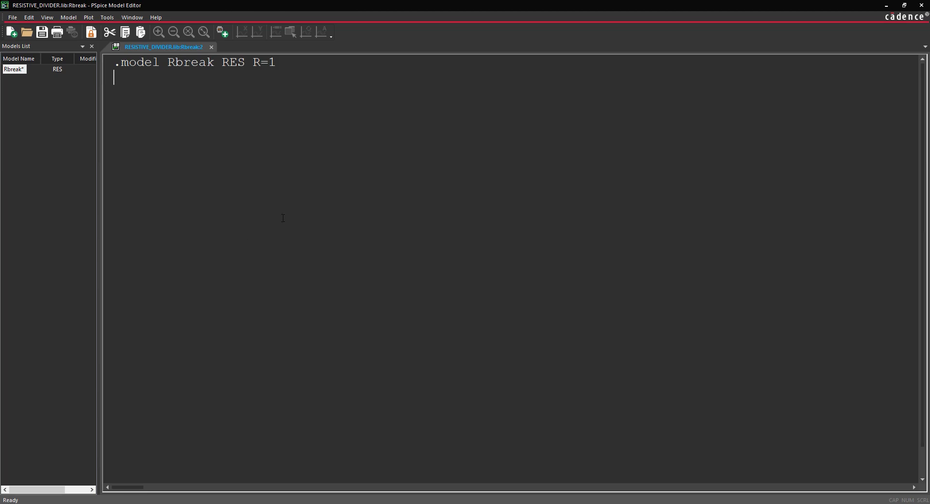
left_click(322, 65)
type("TC1=0")
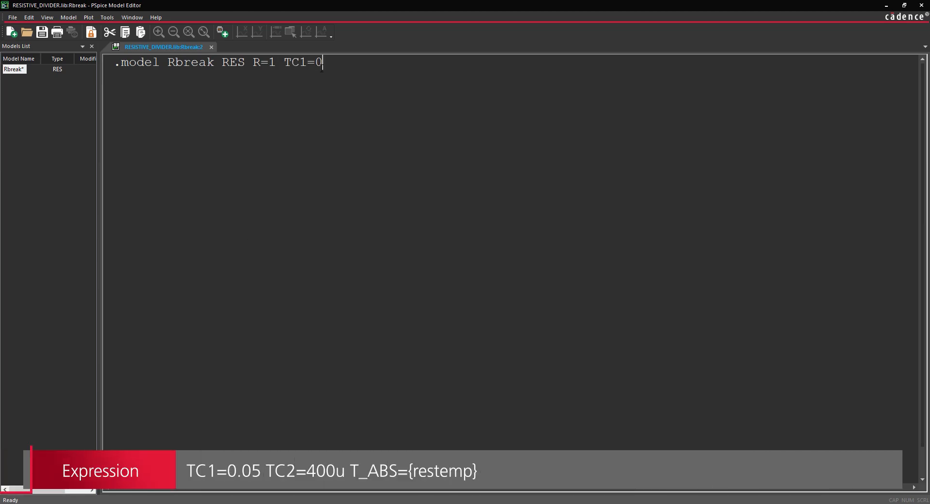
type(".05 TC2=400u T_AB")
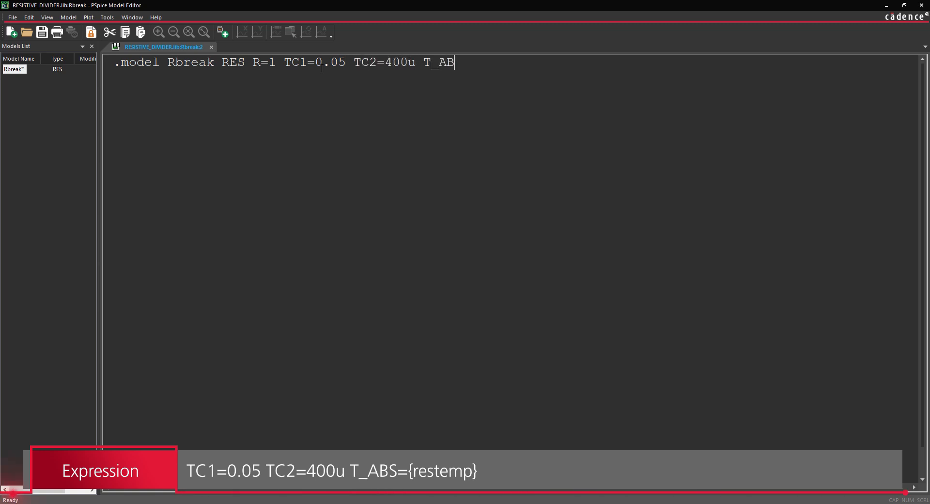
type("S={restemp}")
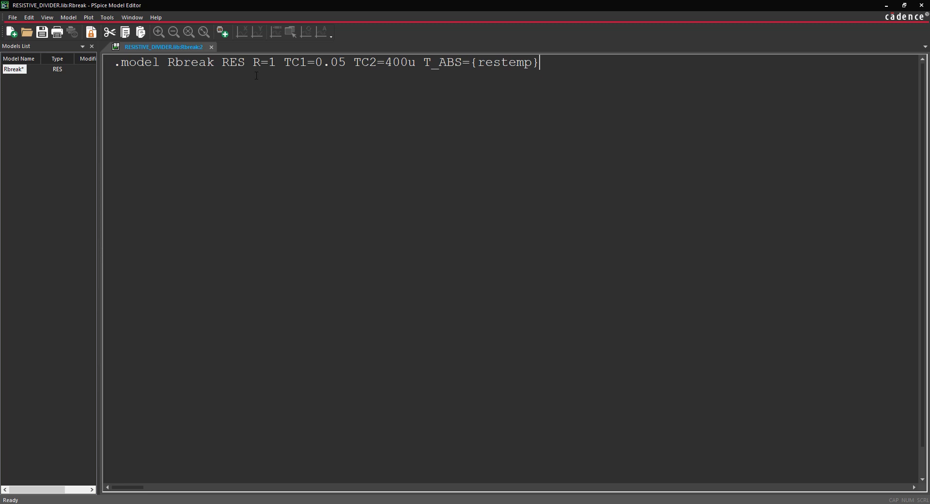
Save the edited Rbreak model and close the PSpice Model Editor to return to the schematic
left_click(13, 17)
left_click(29, 65)
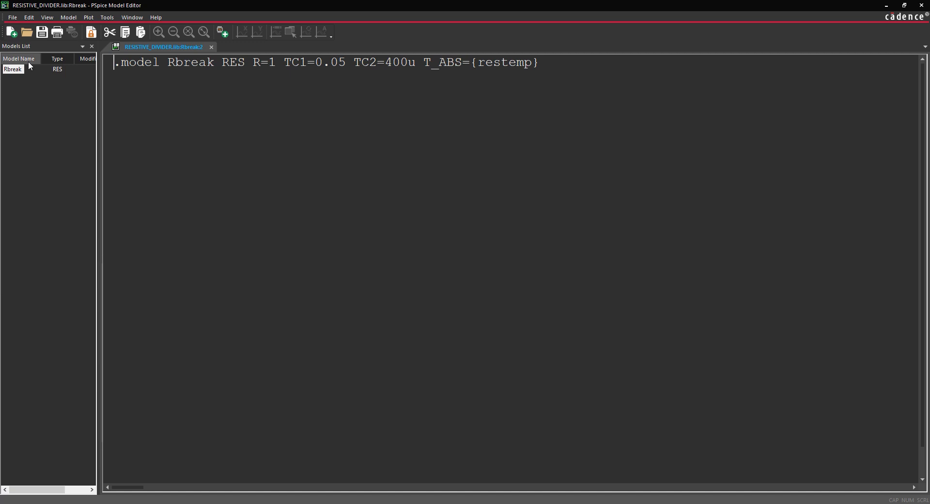
left_click(923, 6)
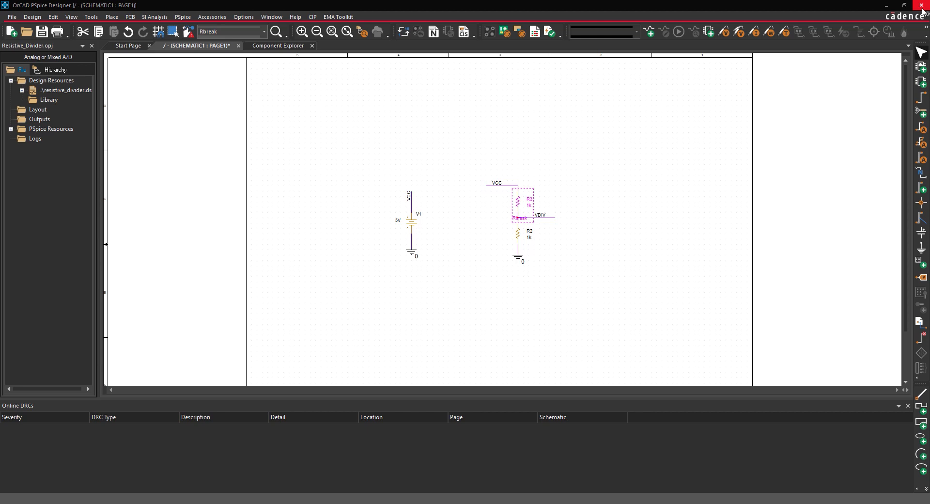
Place the PARAM part from the PSpice Simulator Command Setup category in the upper left area of the schematic page
left_click(265, 47)
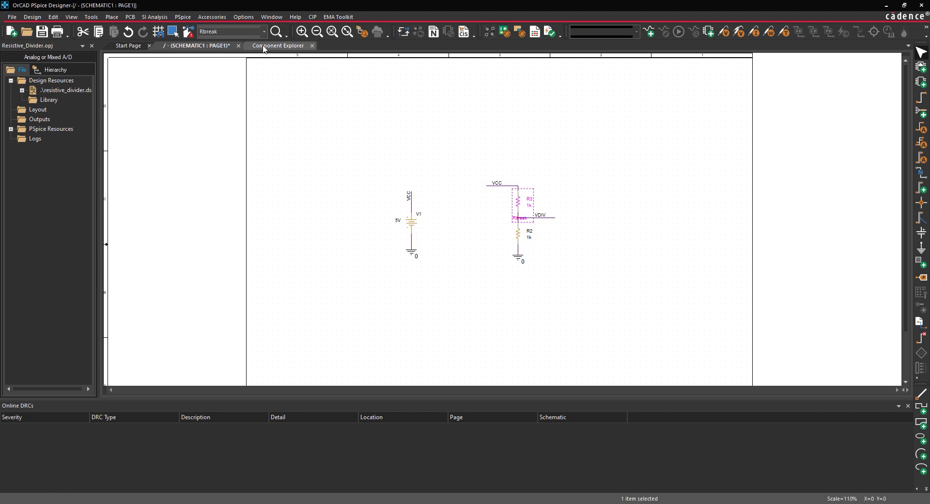
scroll(128, 382, "down", 2)
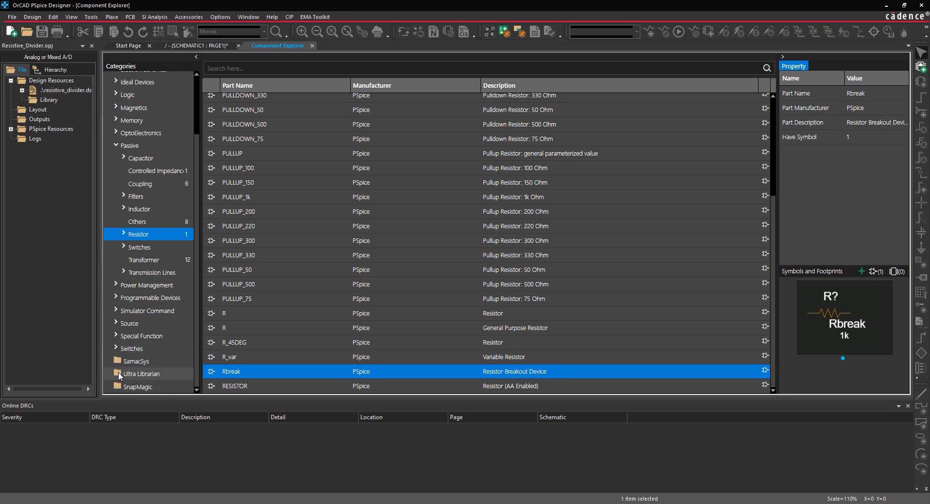
left_click(118, 311)
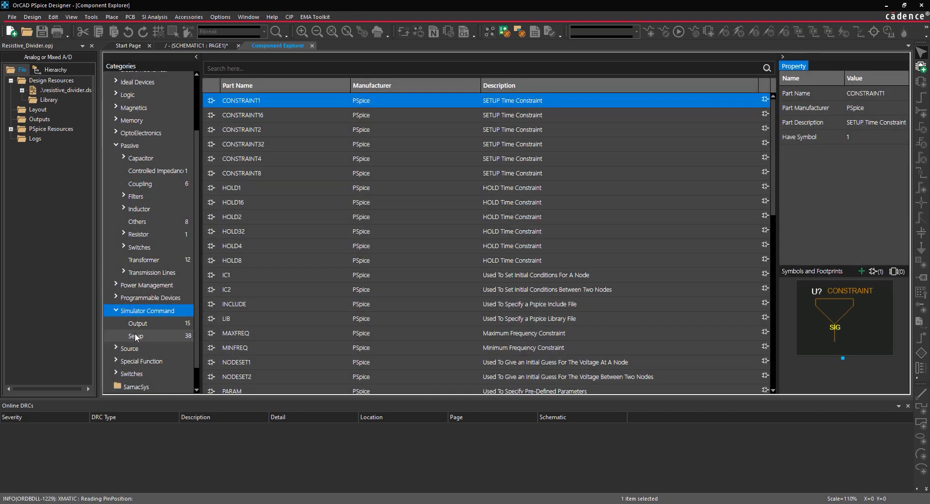
left_click(135, 334)
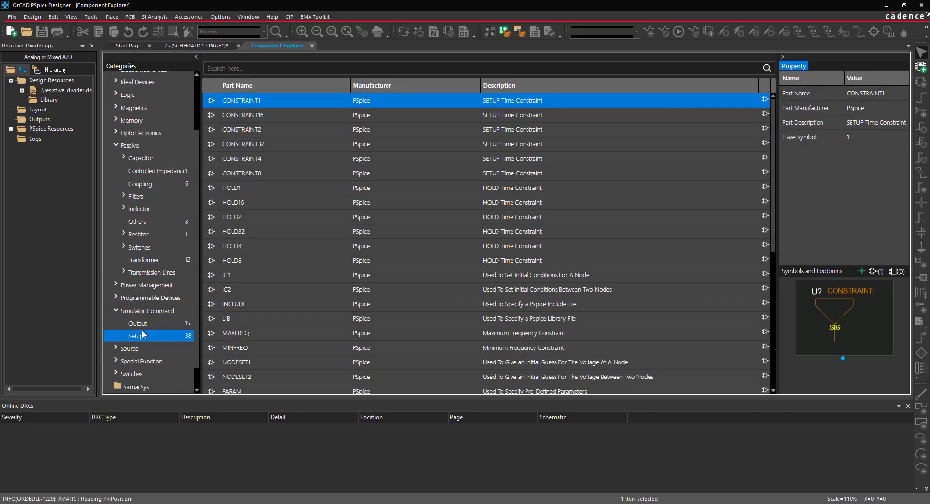
scroll(263, 292, "down", 6)
left_click(268, 139)
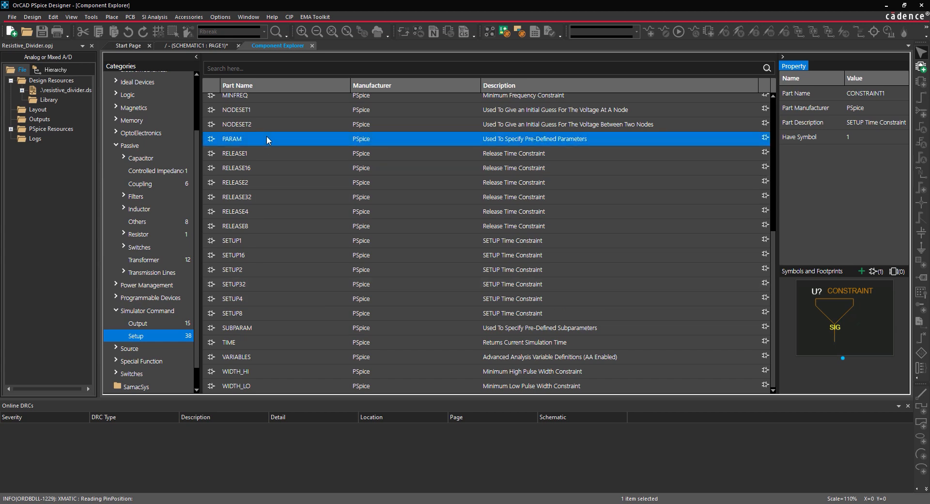
left_click_drag(268, 140, 281, 146)
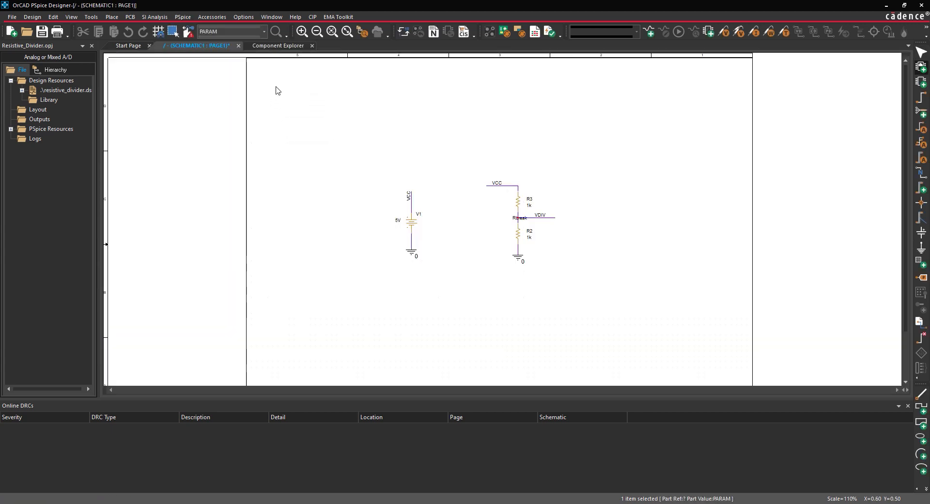
left_click(280, 87)
right_click(283, 118)
left_click(289, 120)
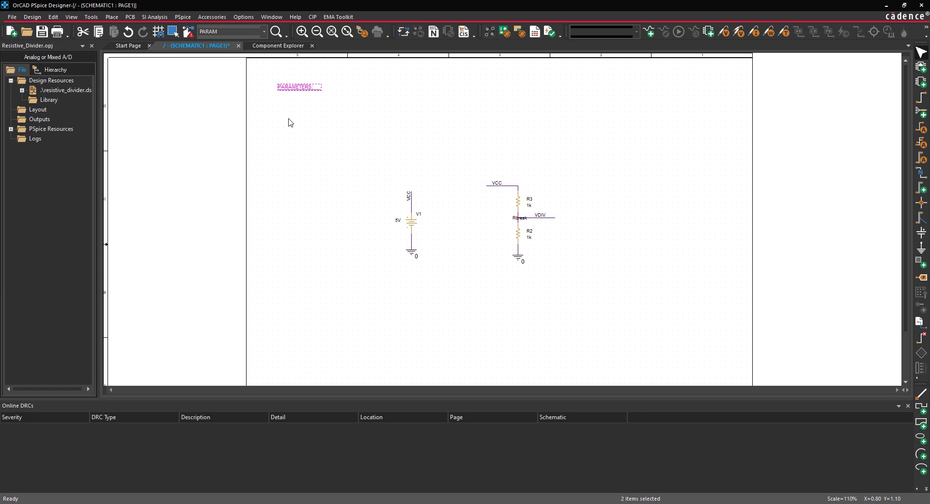
Add a new property named restemp with the value {25+100000*CDN_CUR_TIME} to the PARAM part, with its display turned on
double_click(290, 85)
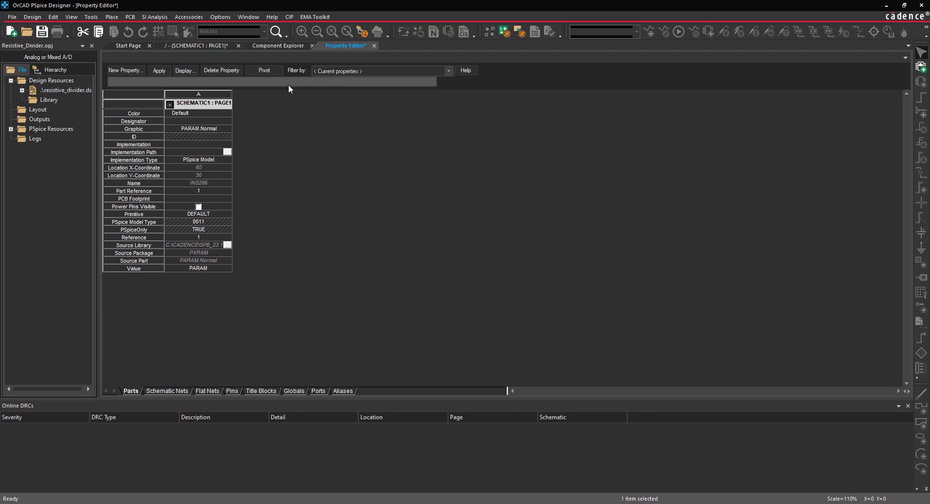
left_click(137, 70)
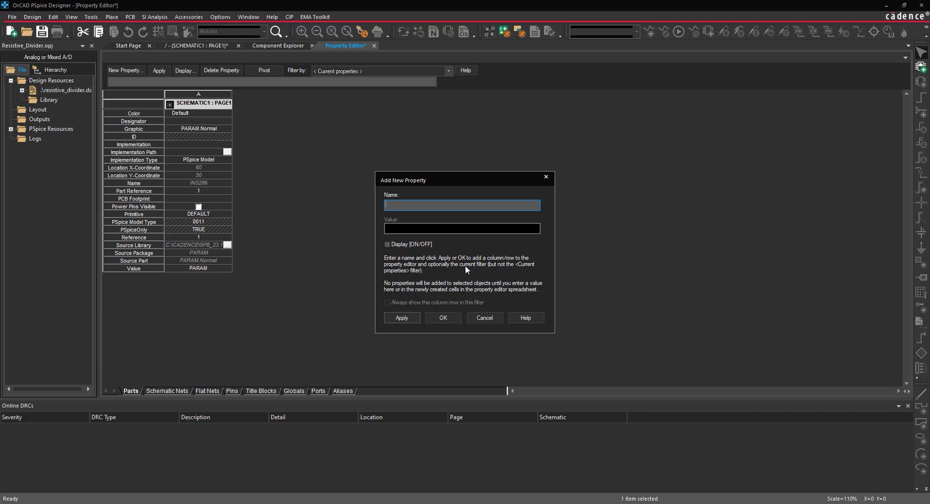
type("restemp")
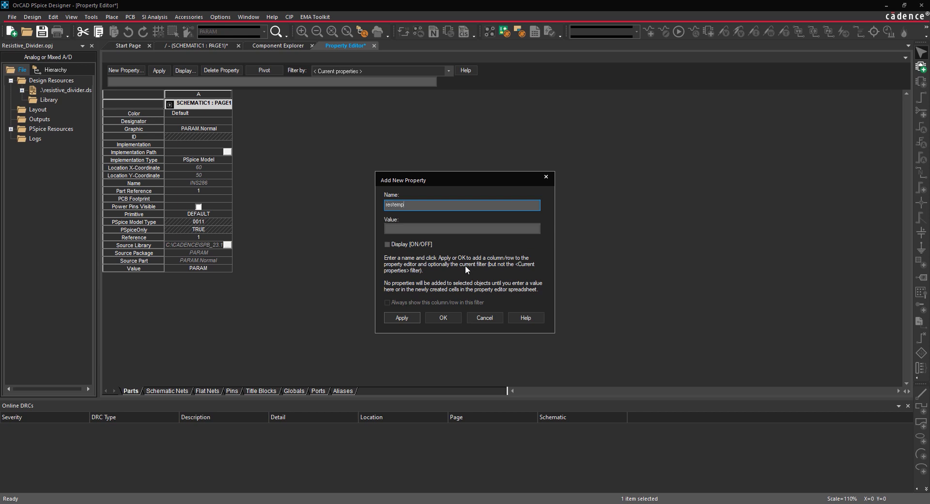
left_click(446, 229)
type("{25+100000*CDN_CUR_TIME}")
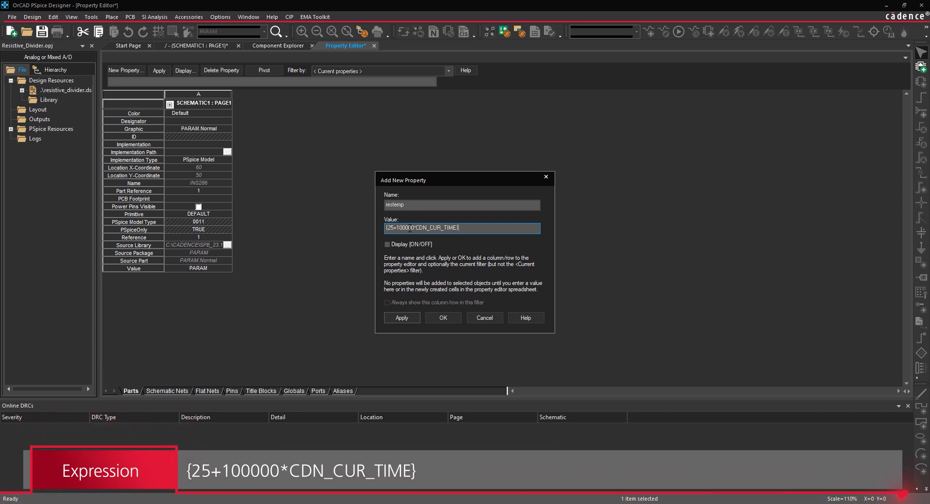
left_click(390, 245)
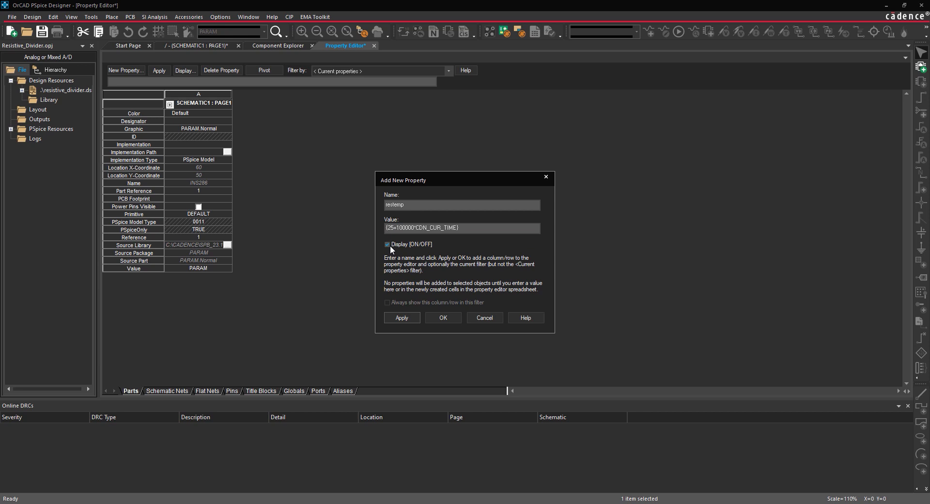
left_click(440, 316)
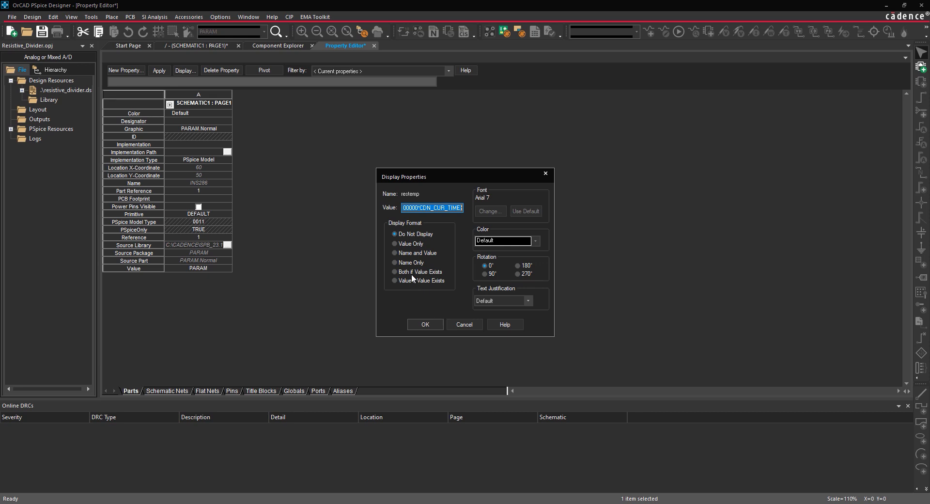
Set the restemp property's display format to Both if Value Exists, apply the changes to the design and close the Property Editor
left_click(412, 275)
left_click(423, 324)
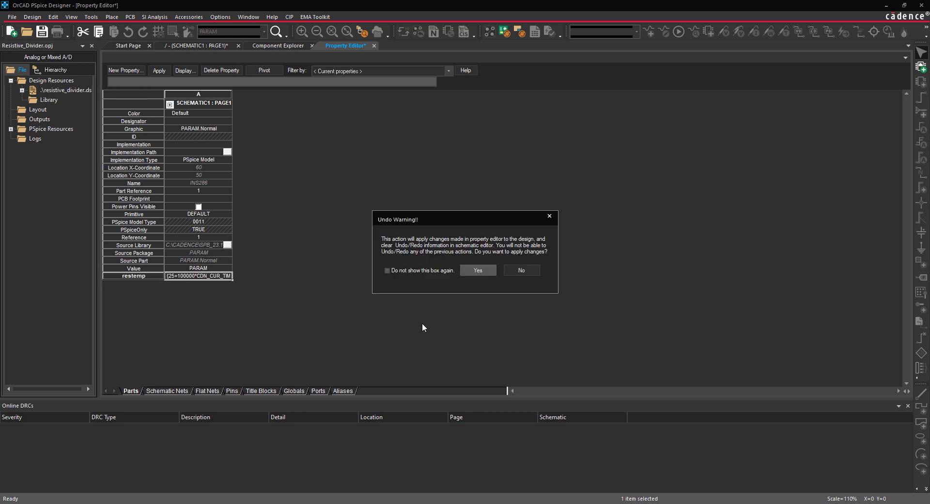
left_click(477, 271)
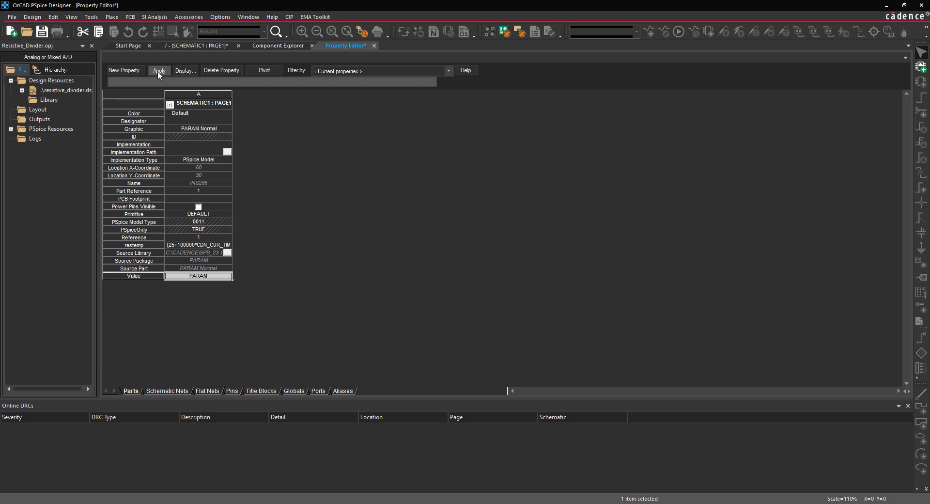
left_click(374, 46)
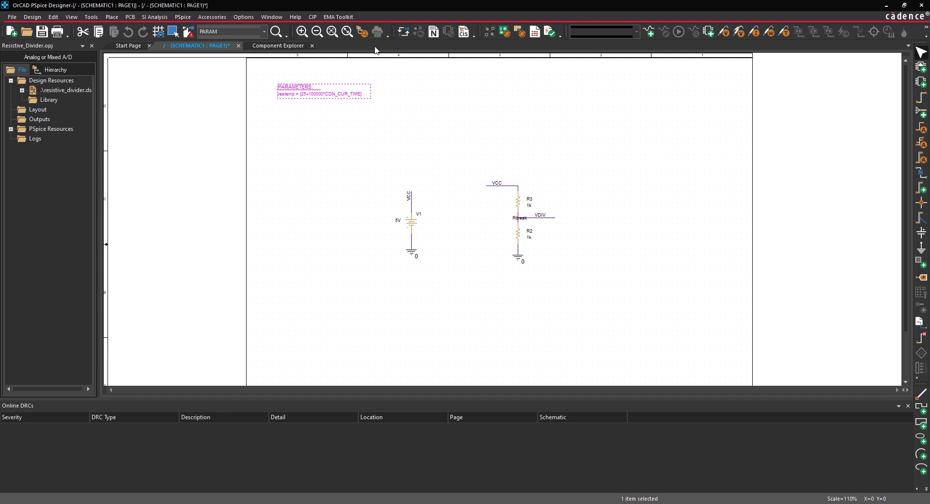
left_click(112, 17)
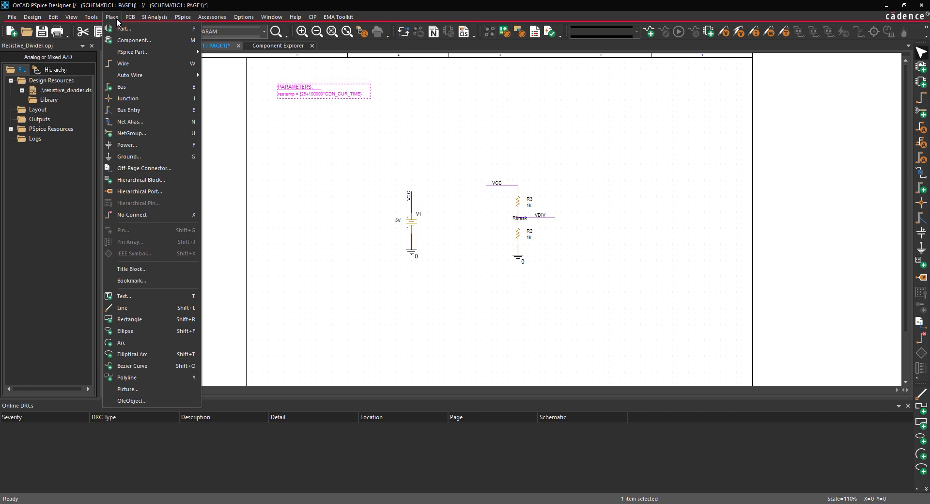
left_click(143, 303)
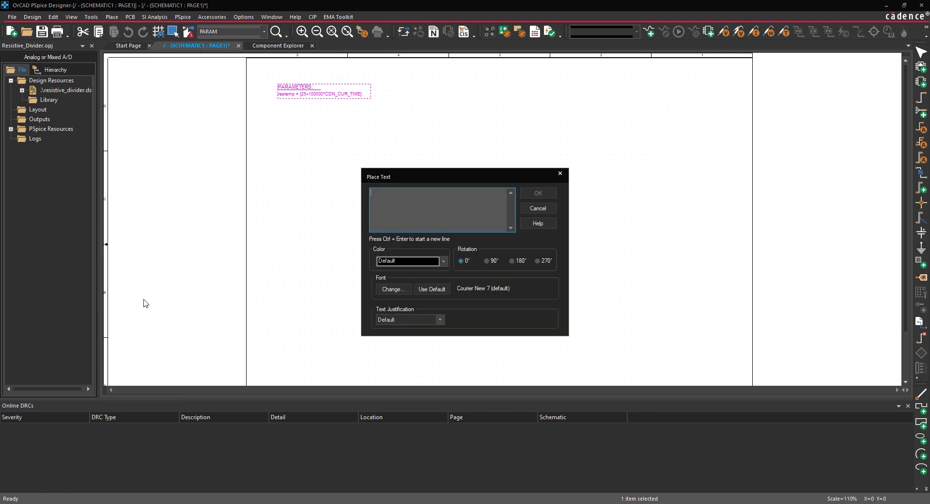
type("@PSpice:")
key("ctrl+Return")
type(".options ENABLE_TIME_VARYING")
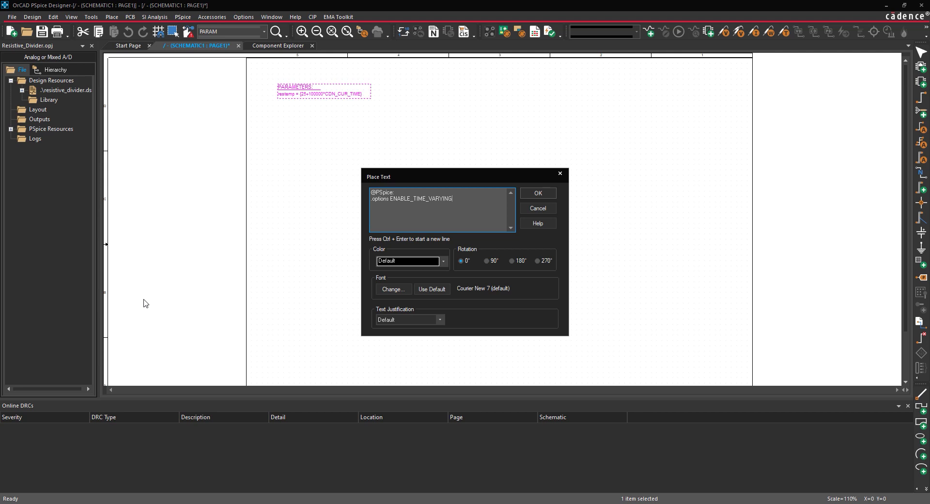
type("_TEMPERATURE")
left_click(538, 193)
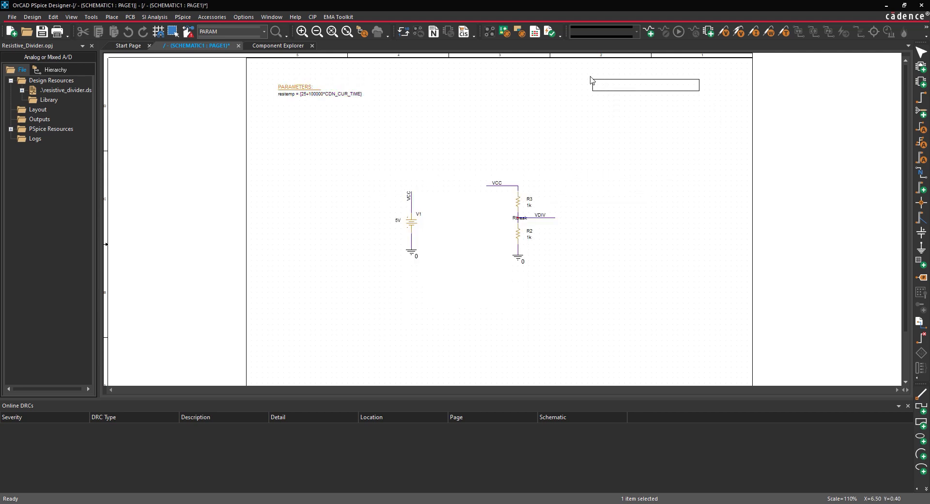
left_click(591, 80)
right_click(524, 97)
left_click(543, 106)
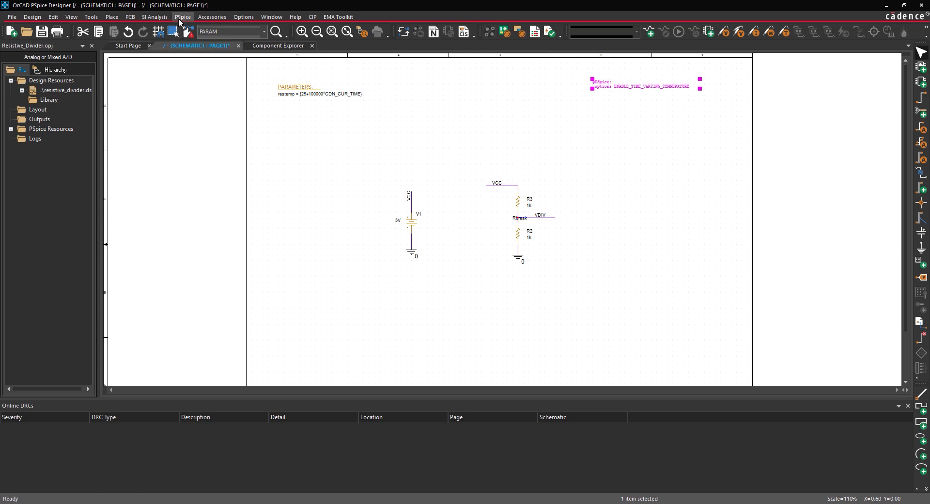
Create a new PSpice simulation profile named TEMP_DIVIDER_TRANS
left_click(188, 32)
left_click(187, 30)
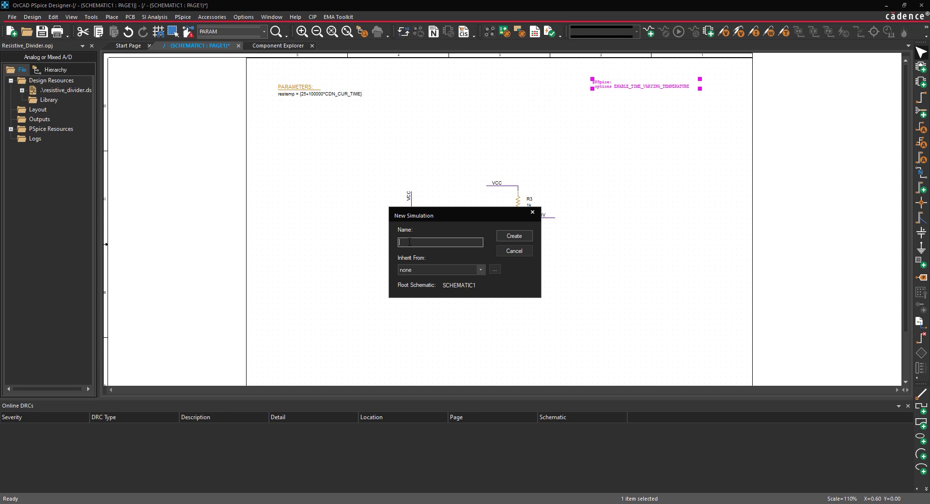
type("TEMP_DIVIDER_TRANS")
left_click(518, 237)
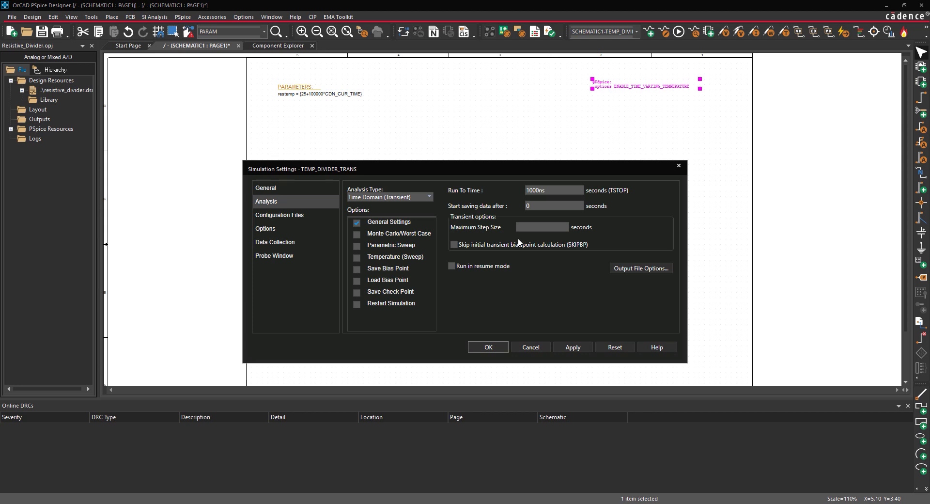
Set the transient analysis run time to 1ms and accept the simulation settings
double_click(552, 190)
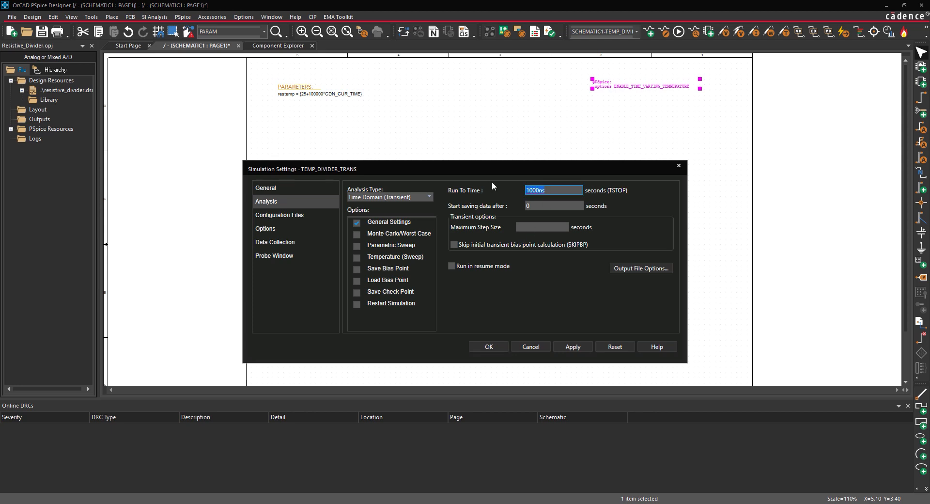
key("BackSpace")
type("1ms")
left_click(493, 182)
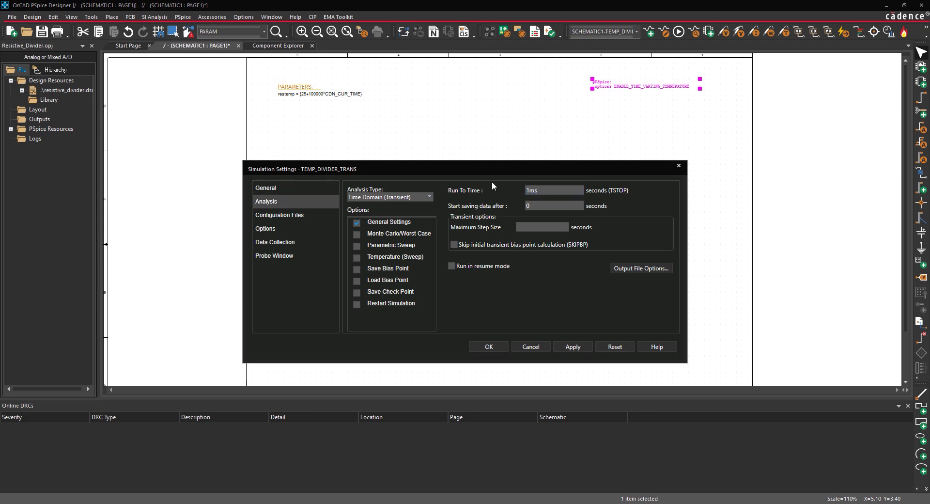
left_click(499, 344)
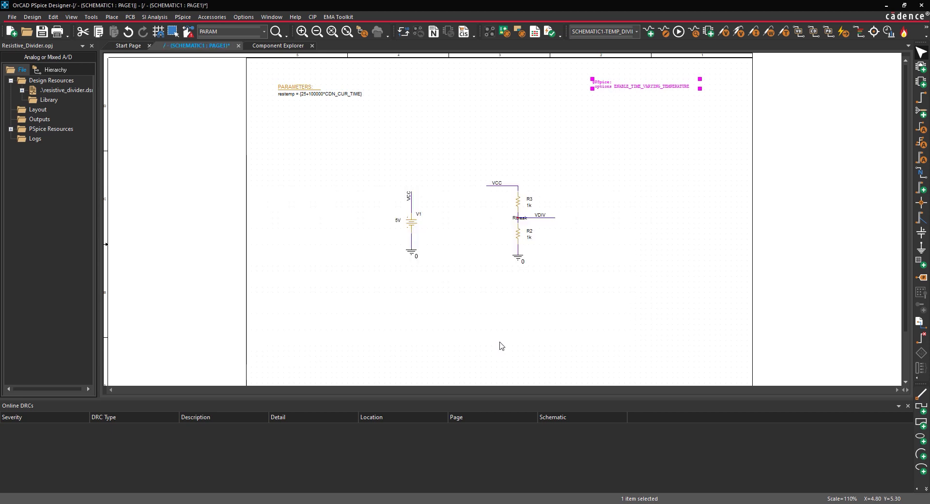
Place a voltage marker on the VDIV wire and run the PSpice simulation
left_click(723, 32)
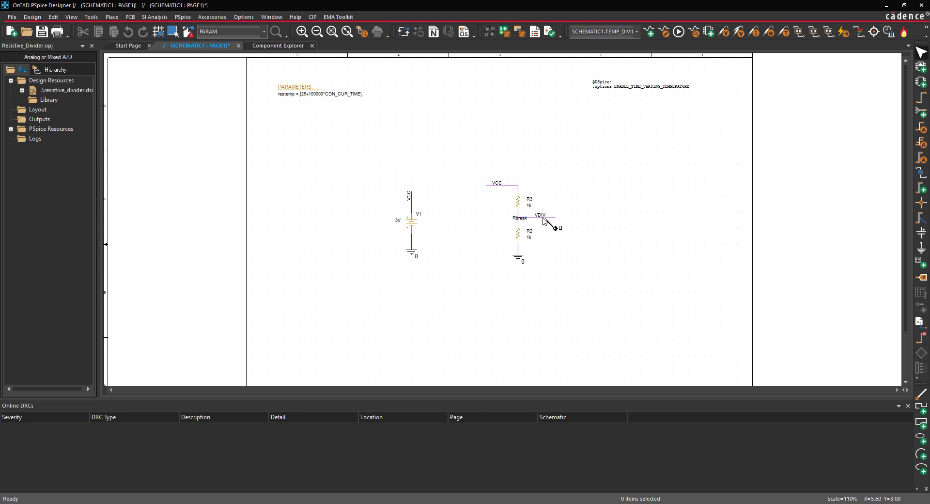
right_click(559, 158)
left_click(569, 163)
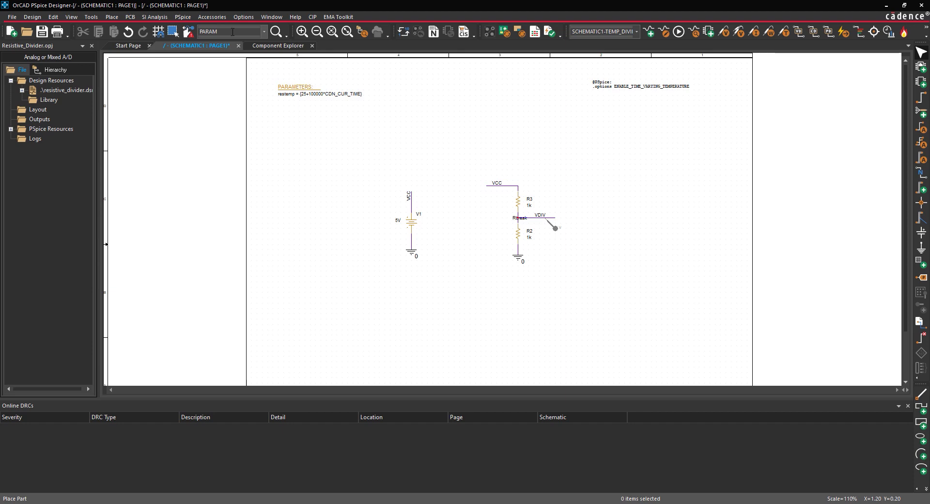
left_click(182, 16)
left_click(194, 51)
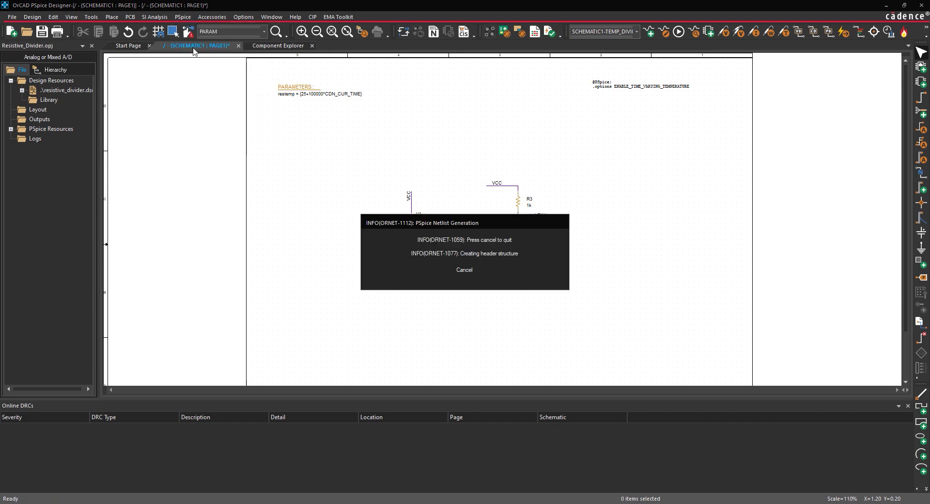